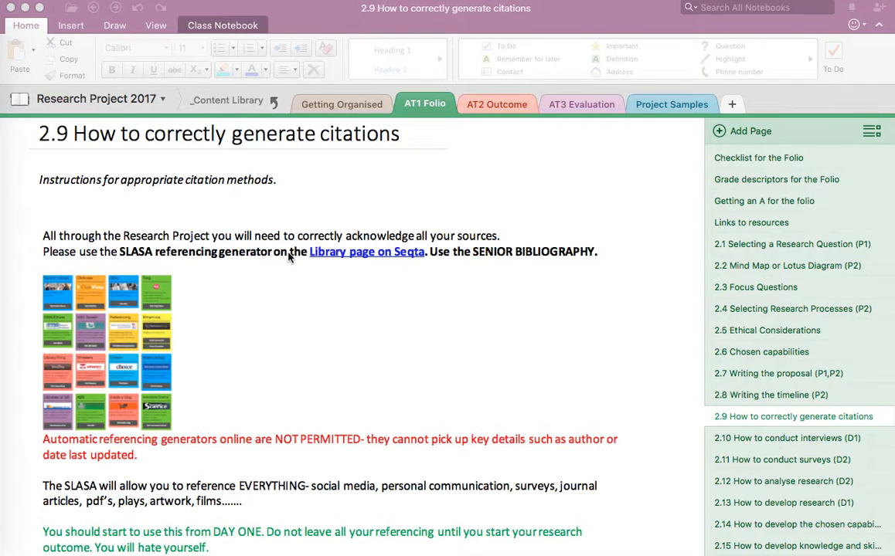
Review the citation instructions on page 2.9, marking the warning against leaving referencing late and the line on ethical research obligation
click(351, 267)
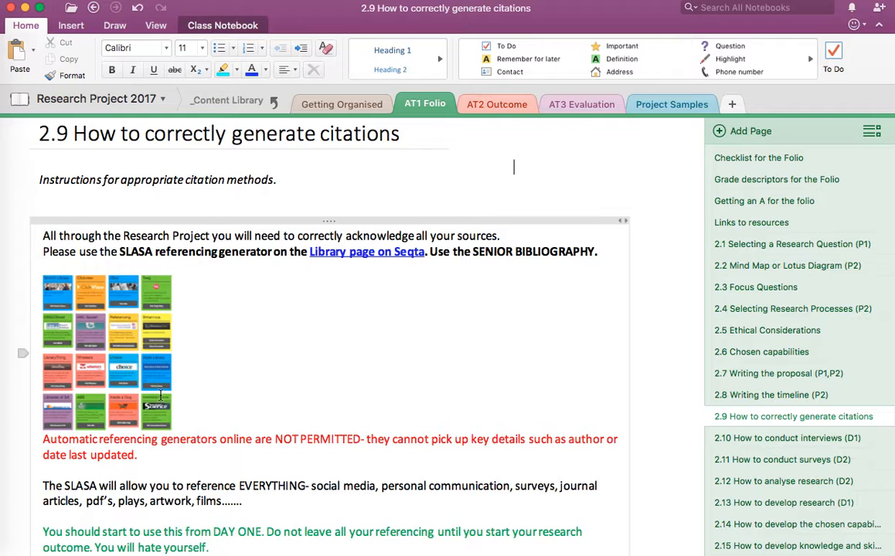
scroll(255, 397, down, 3)
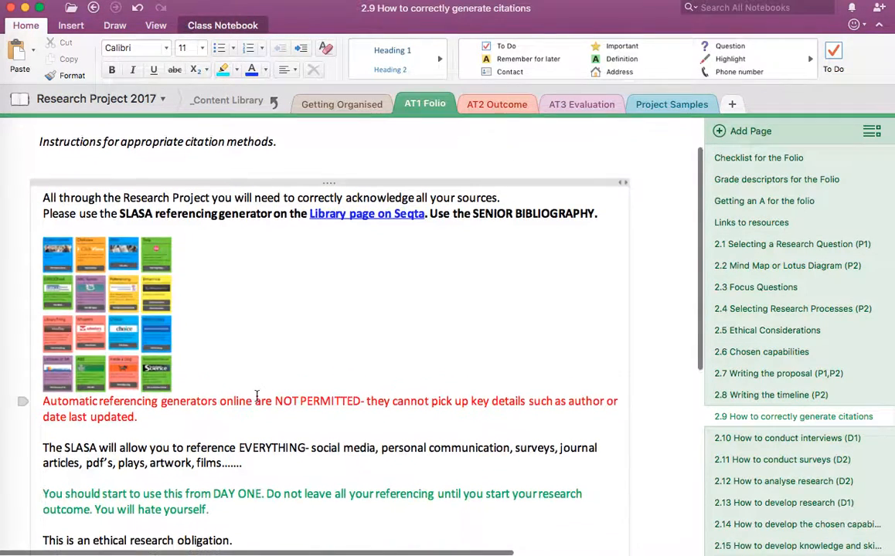
scroll(255, 397, down, 2)
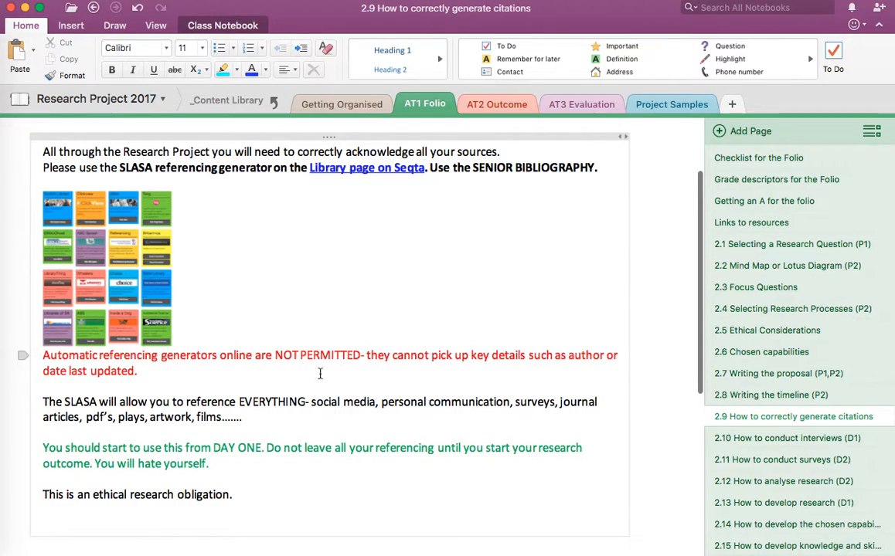
click(205, 372)
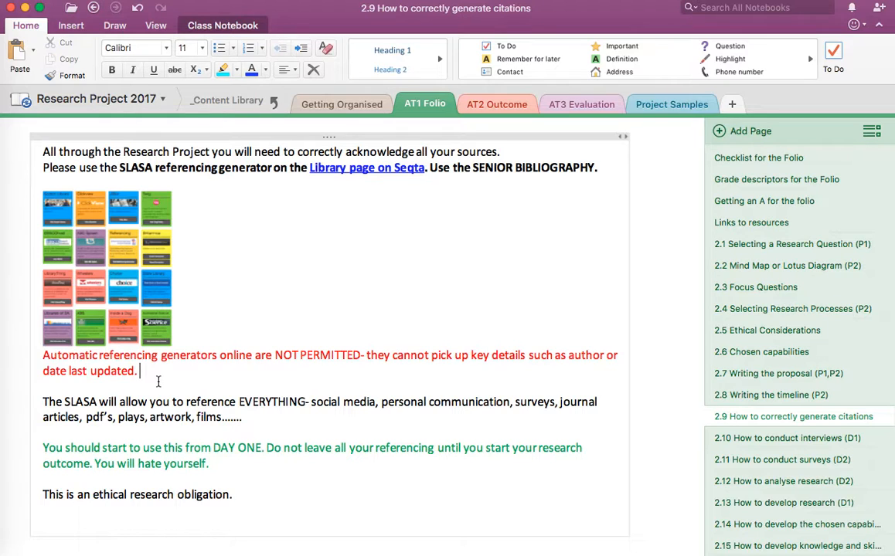
scroll(159, 381, down, 3)
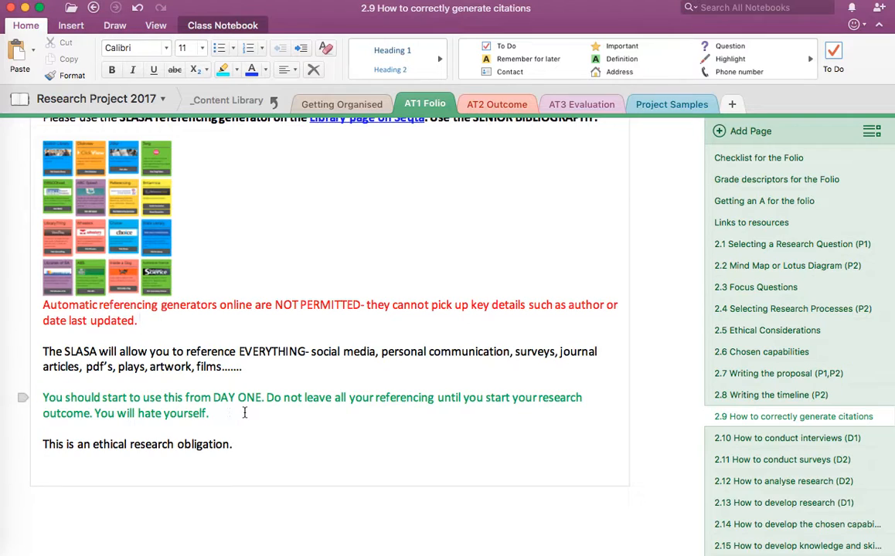
drag(266, 396, 288, 412)
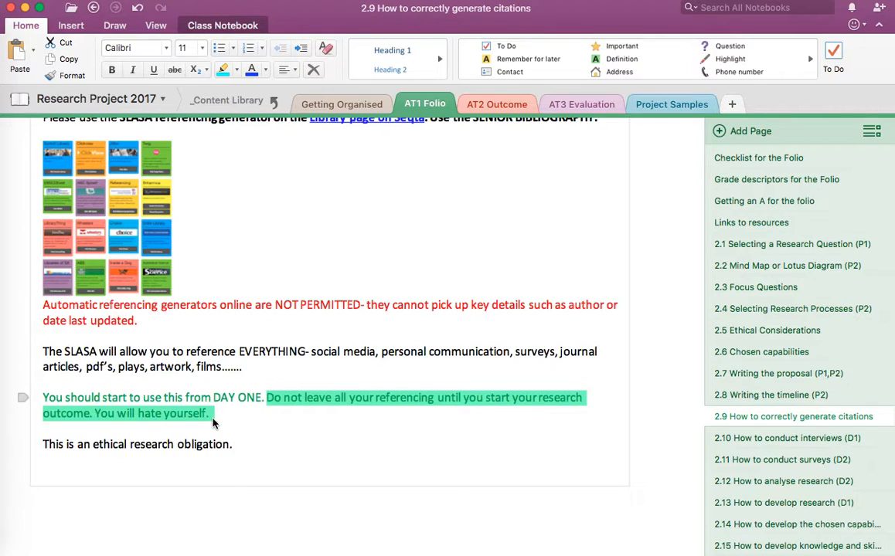
click(259, 432)
drag(234, 444, 41, 444)
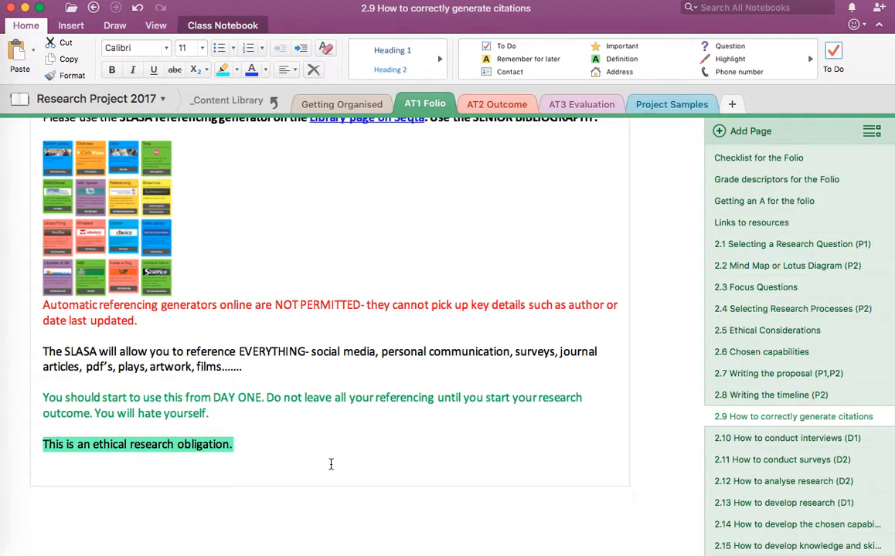
scroll(330, 463, up, 2)
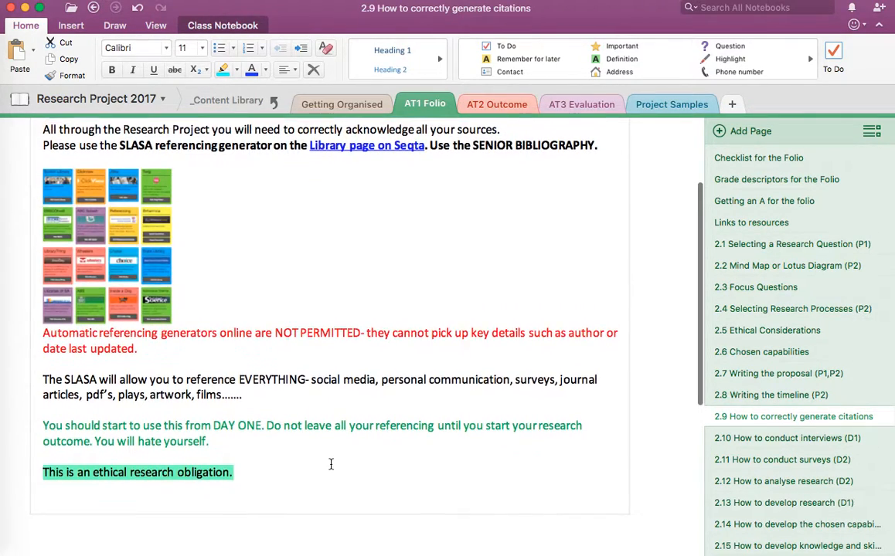
scroll(331, 464, up, 1)
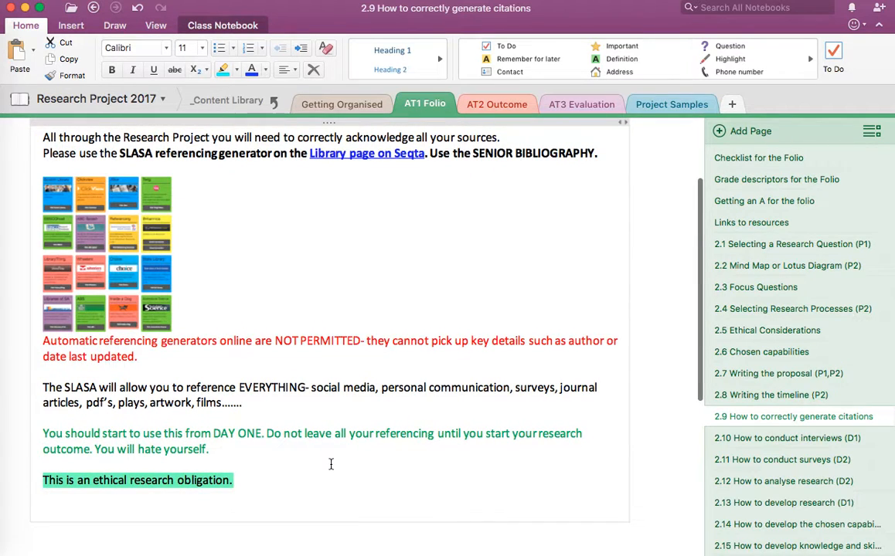
scroll(331, 463, up, 3)
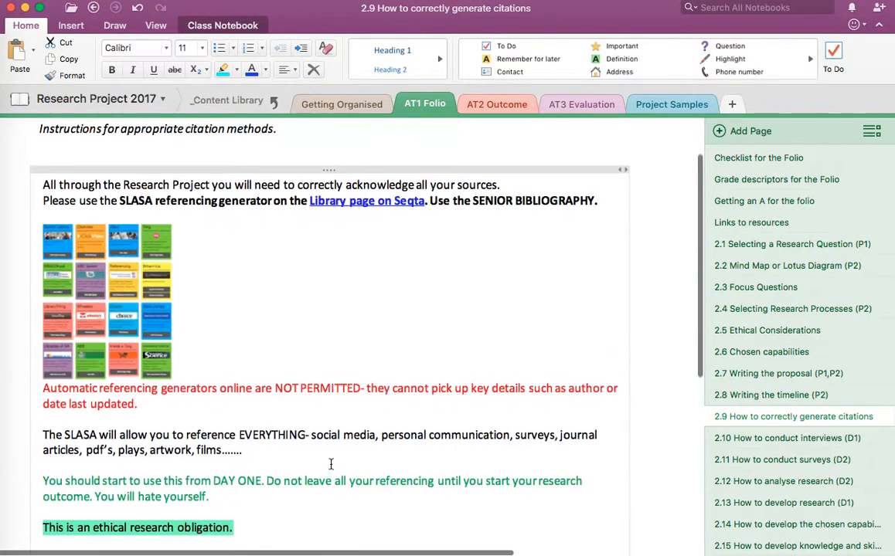
scroll(330, 463, up, 4)
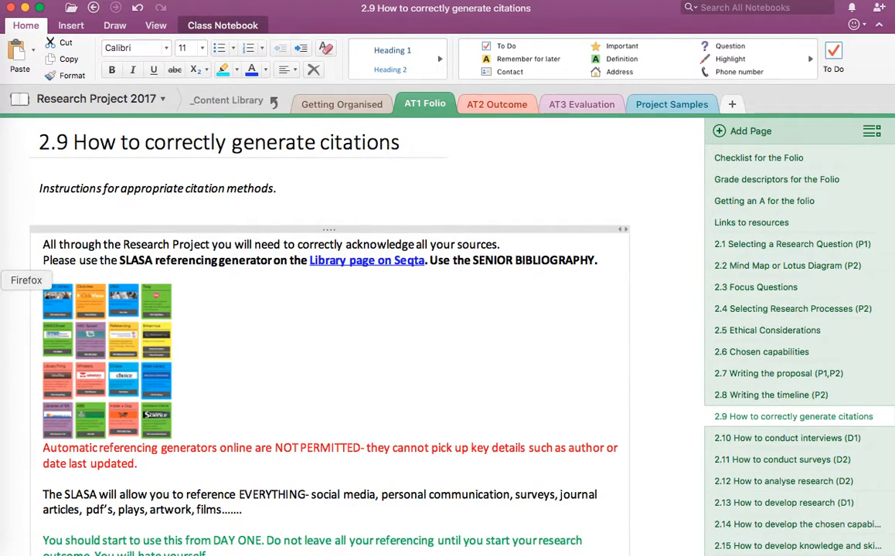
Switch to Firefox, open the SLASA referencing generator from the Library page and start the Senior Bibliography
click(3, 279)
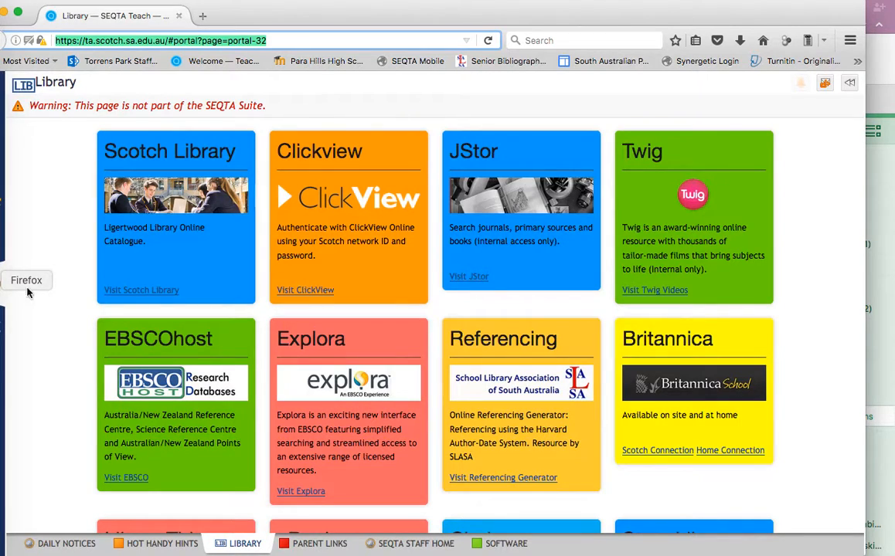
click(499, 478)
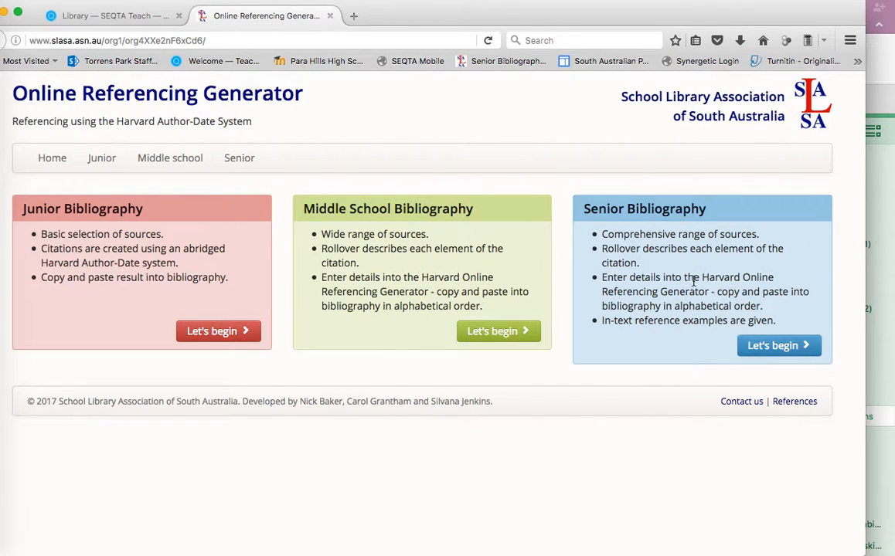
click(762, 346)
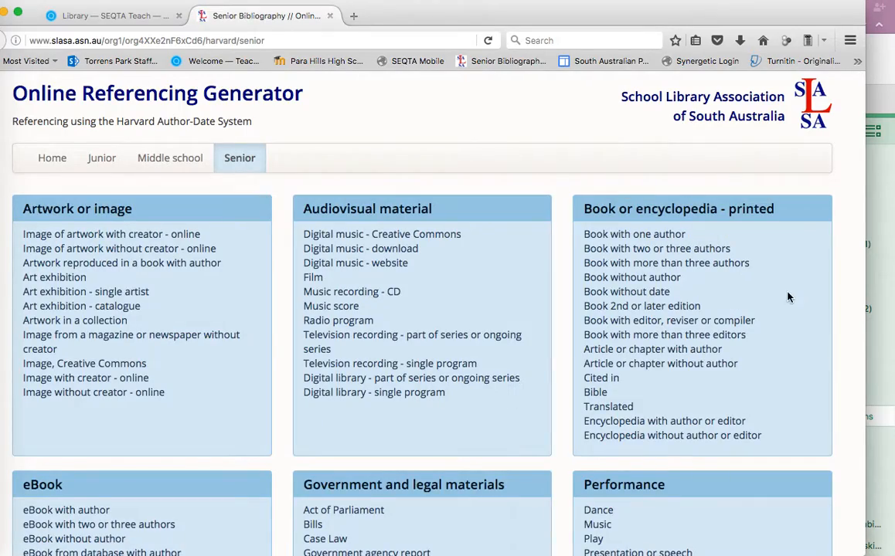
Examine the Senior Bibliography source types, from artwork and audiovisual material through to social media, special publications and websites
scroll(790, 293, down, 3)
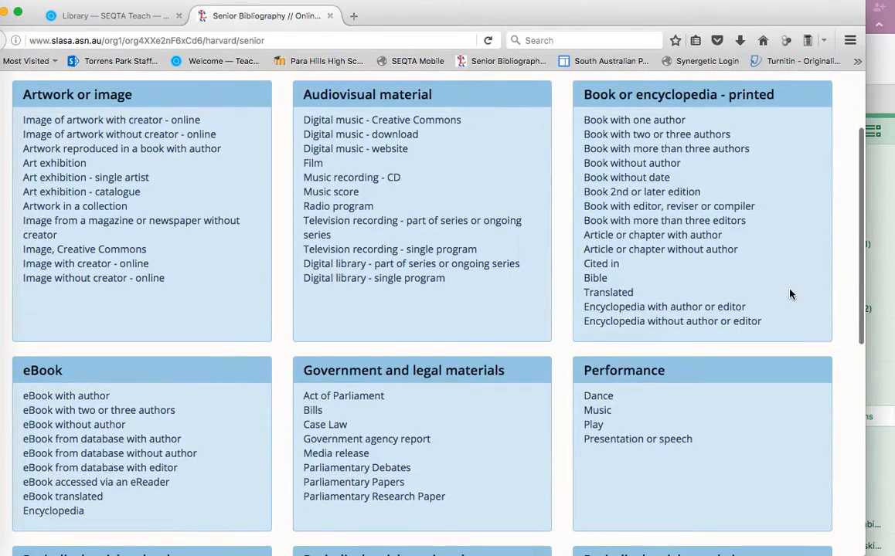
scroll(789, 293, down, 4)
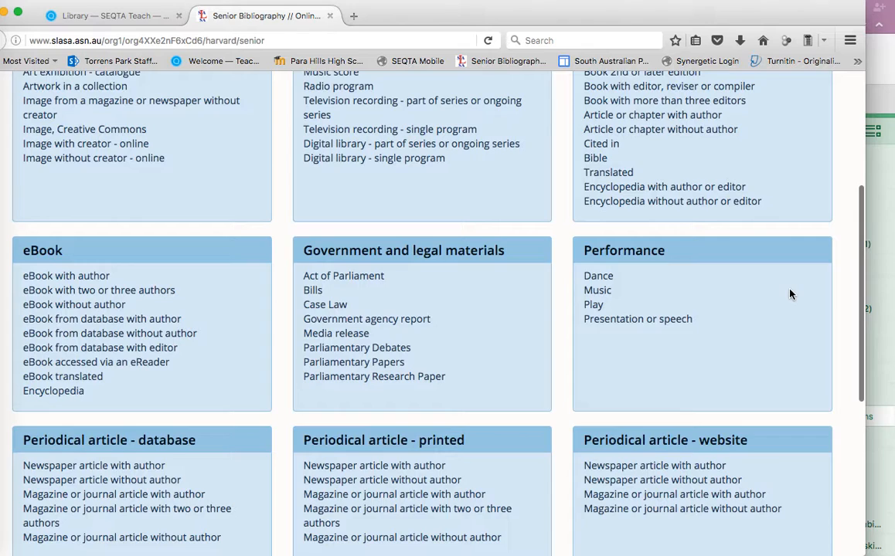
scroll(789, 294, up, 4)
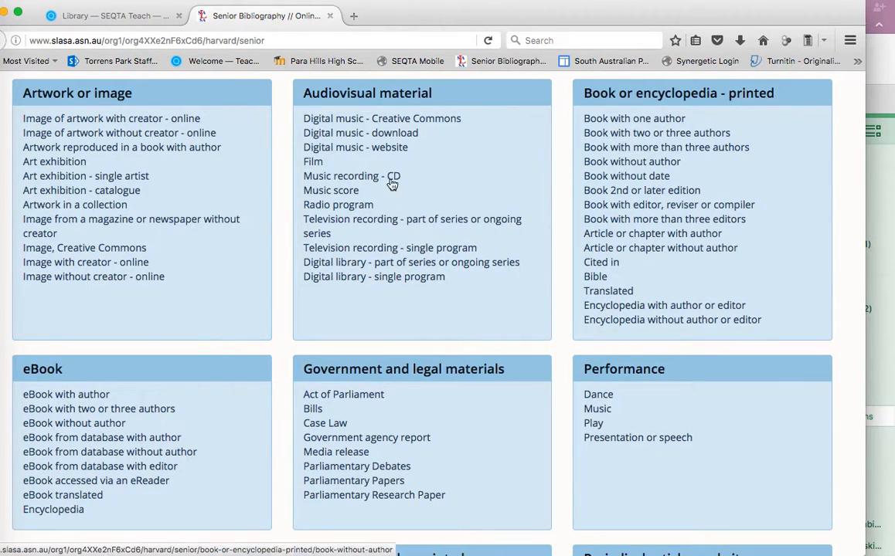
scroll(685, 345, down, 1)
scroll(686, 346, down, 3)
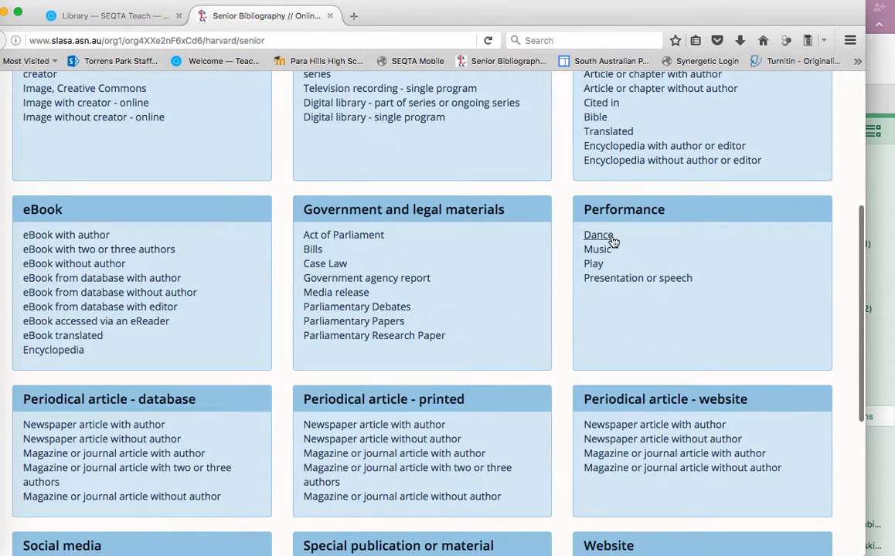
scroll(618, 326, down, 5)
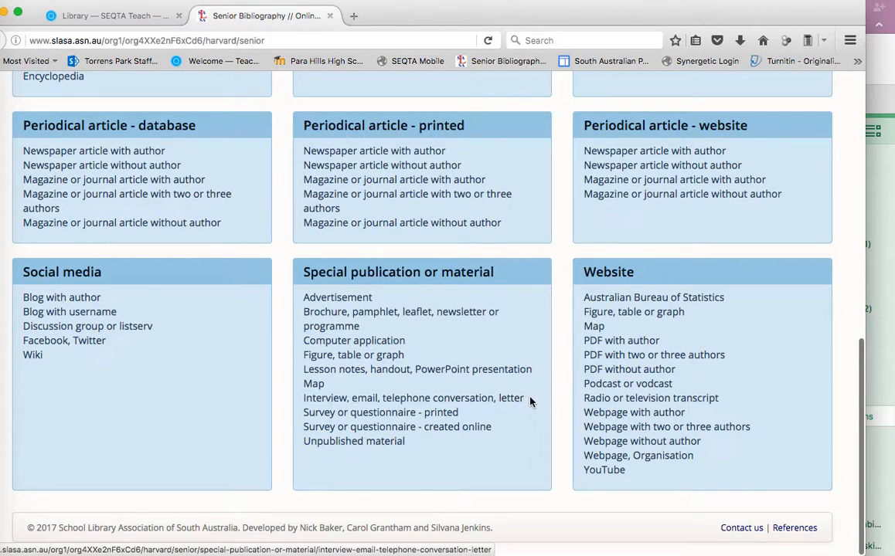
Open the Interview, email, telephone conversation, letter source type and review its citation examples and form fields
drag(528, 398, 301, 404)
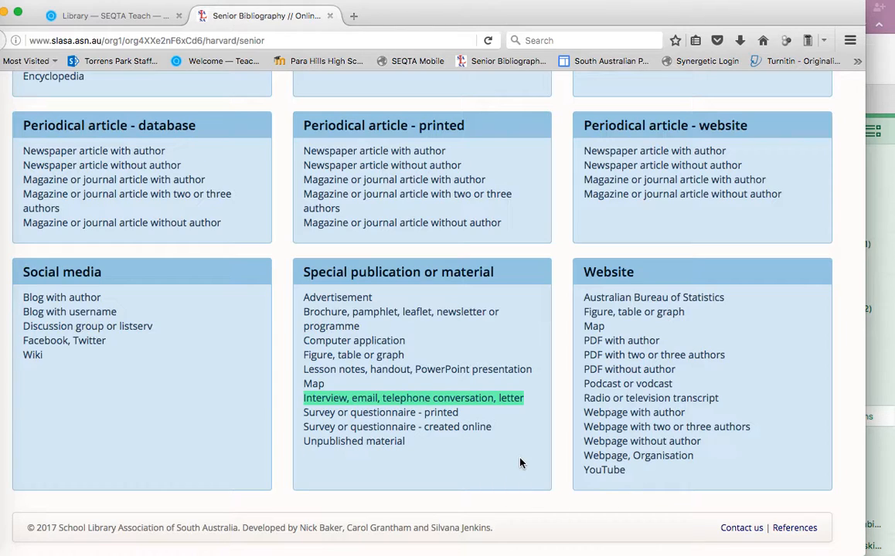
click(488, 399)
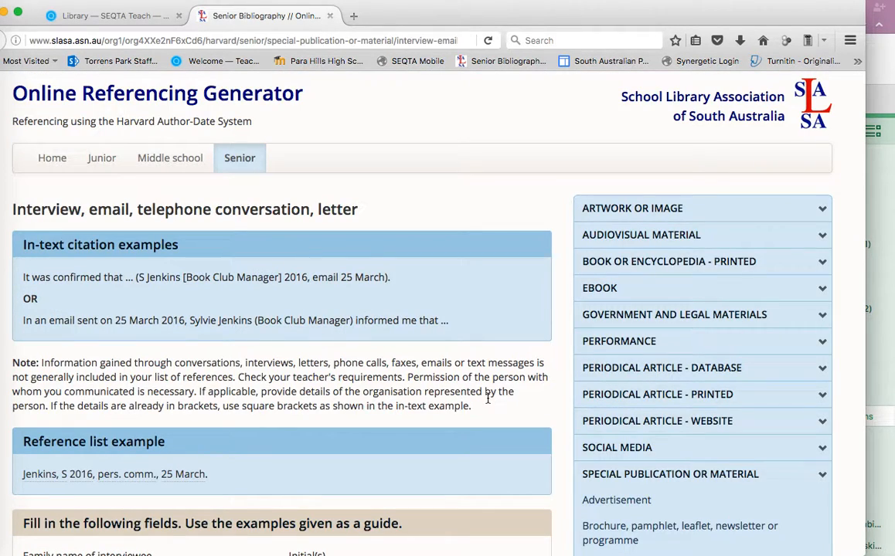
scroll(488, 399, down, 5)
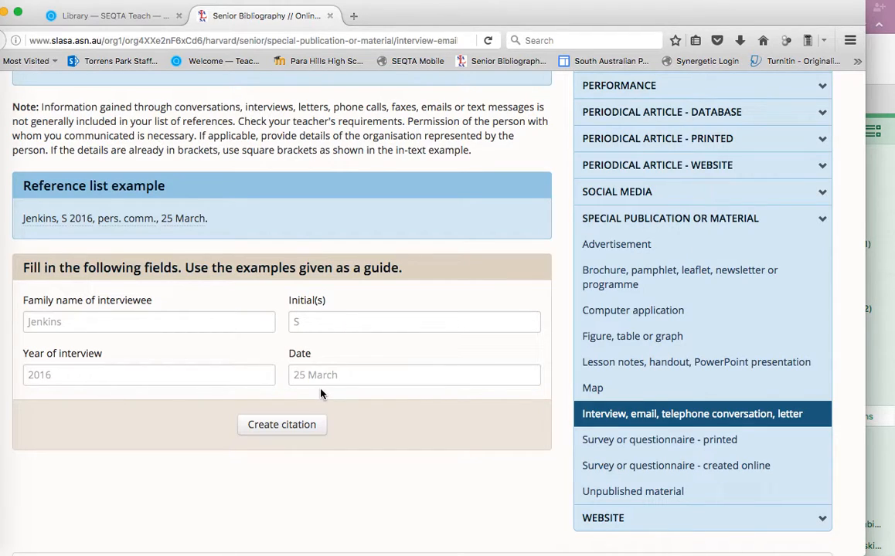
Open the Facebook, Twitter source type under Social Media and review its reference example and form fields
scroll(360, 363, up, 2)
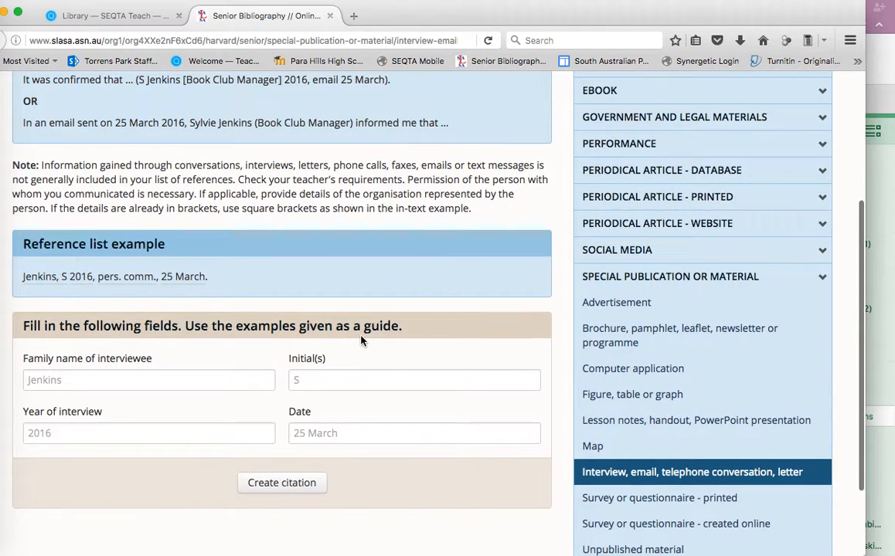
click(825, 252)
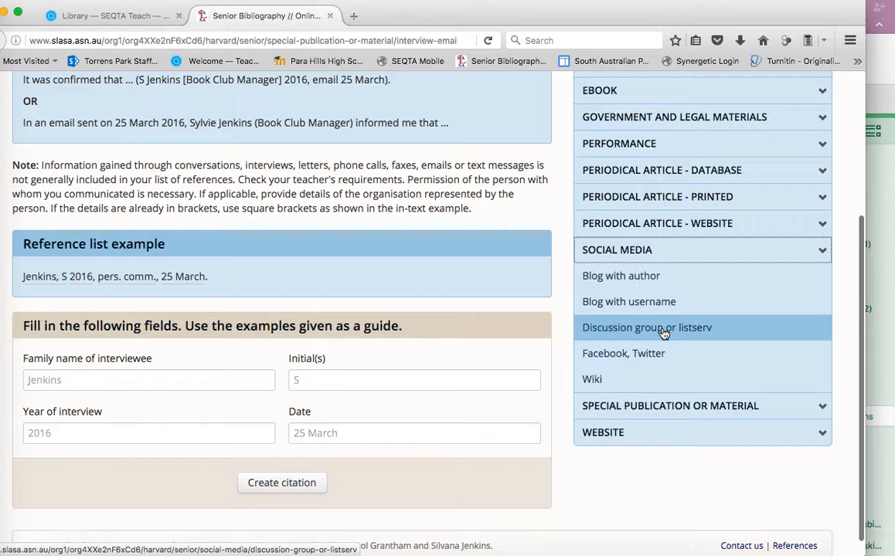
click(647, 355)
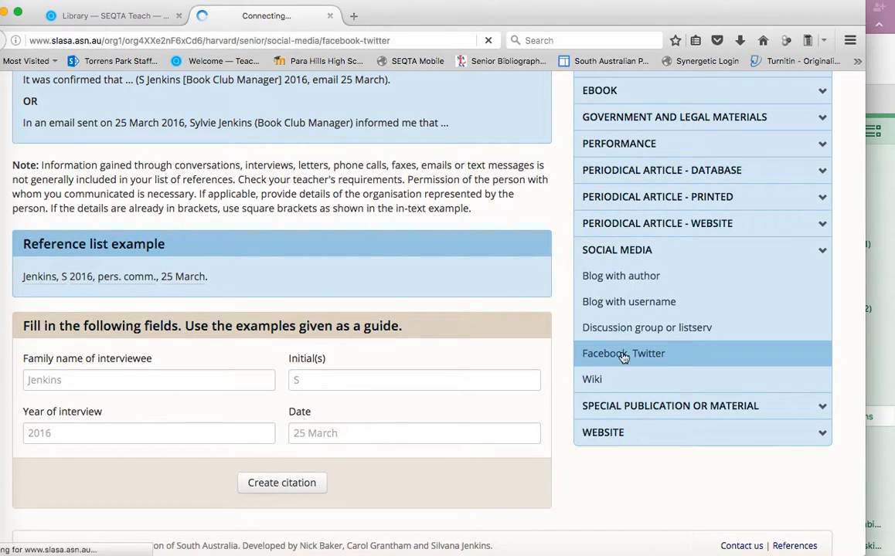
scroll(421, 345, down, 5)
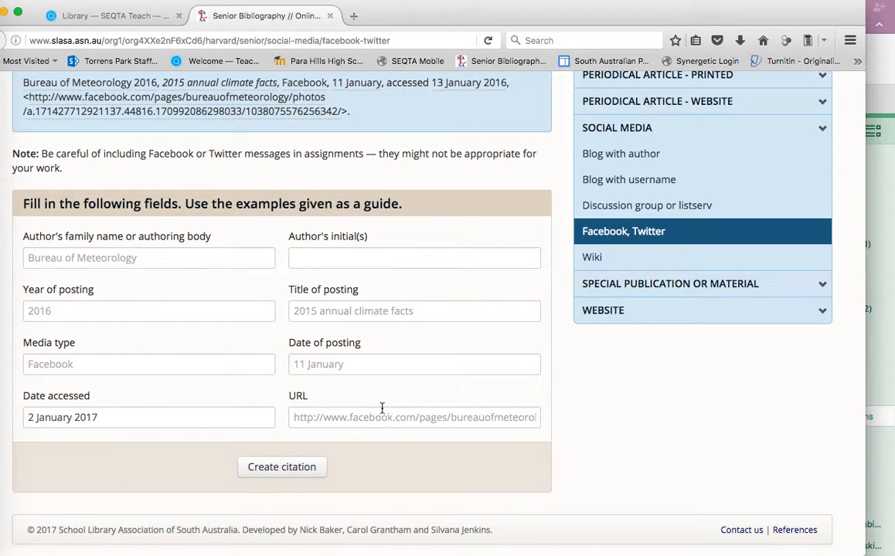
Open the website periodical source type for a magazine or journal article with author and review its form fields
scroll(583, 453, up, 6)
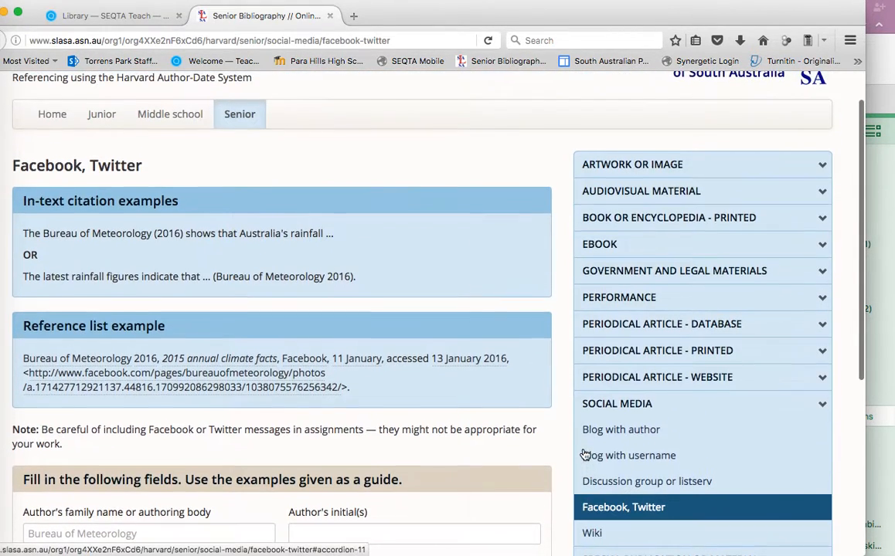
click(825, 380)
scroll(697, 378, down, 3)
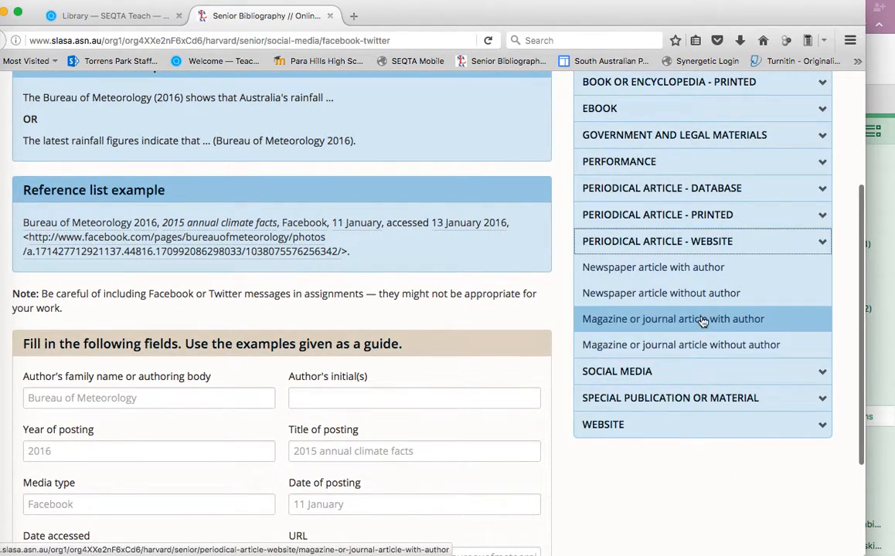
click(703, 319)
scroll(517, 214, down, 5)
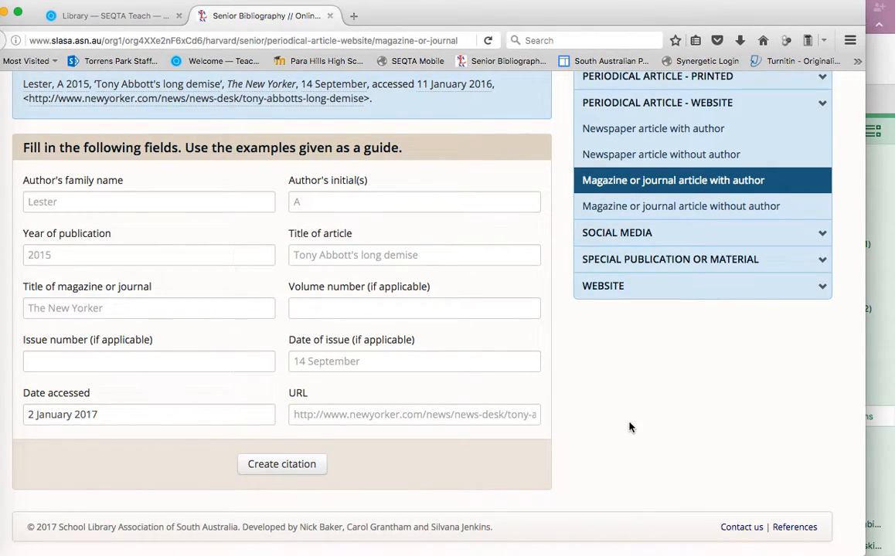
Open the Radio program source type under Audiovisual Material and review its in-text citation, reference list example and form fields
scroll(630, 427, up, 5)
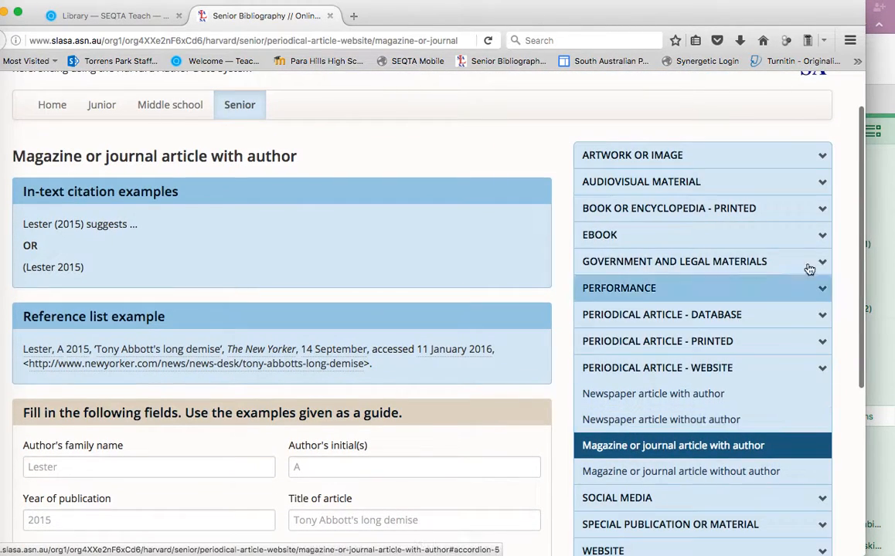
click(820, 183)
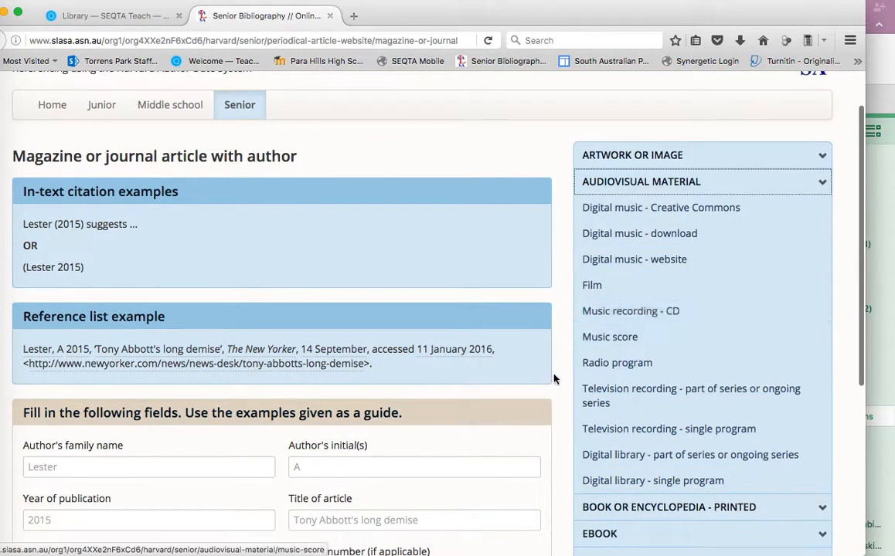
scroll(492, 377, down, 2)
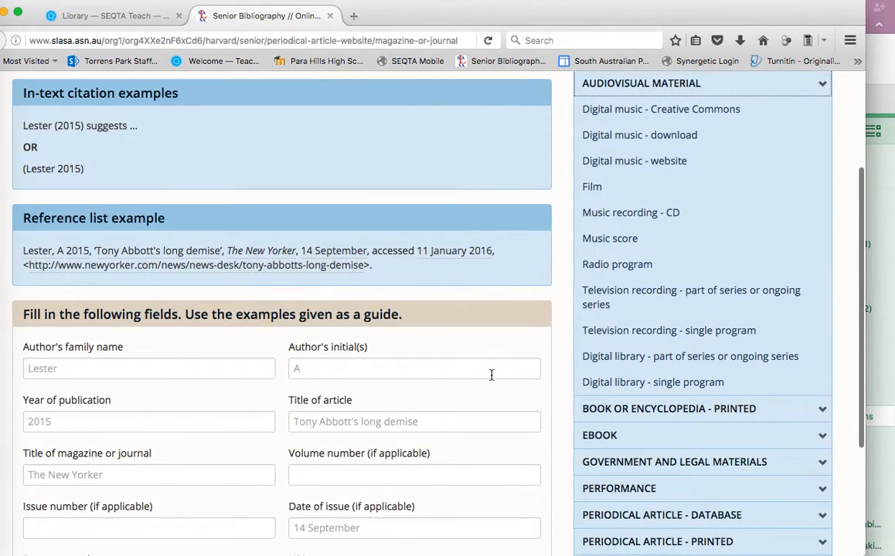
click(610, 265)
scroll(316, 384, down, 4)
scroll(316, 384, down, 1)
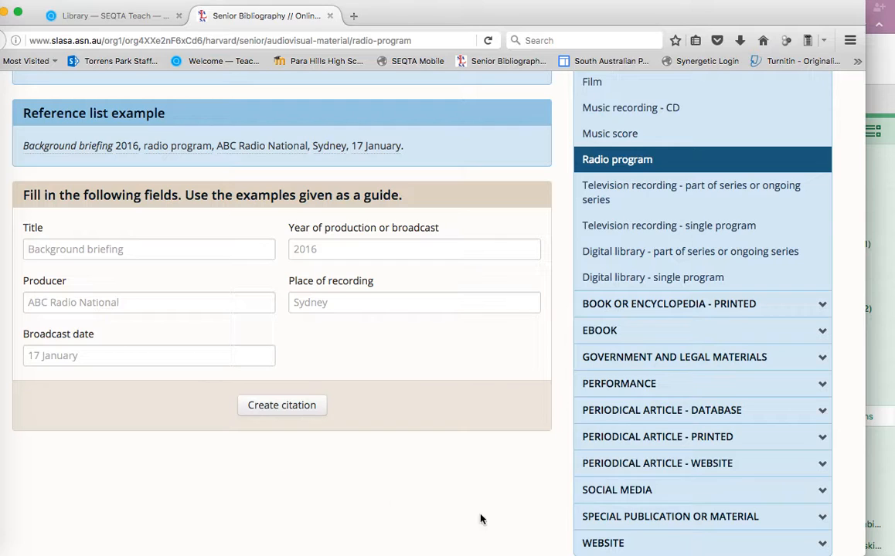
scroll(485, 405, up, 5)
scroll(485, 406, down, 3)
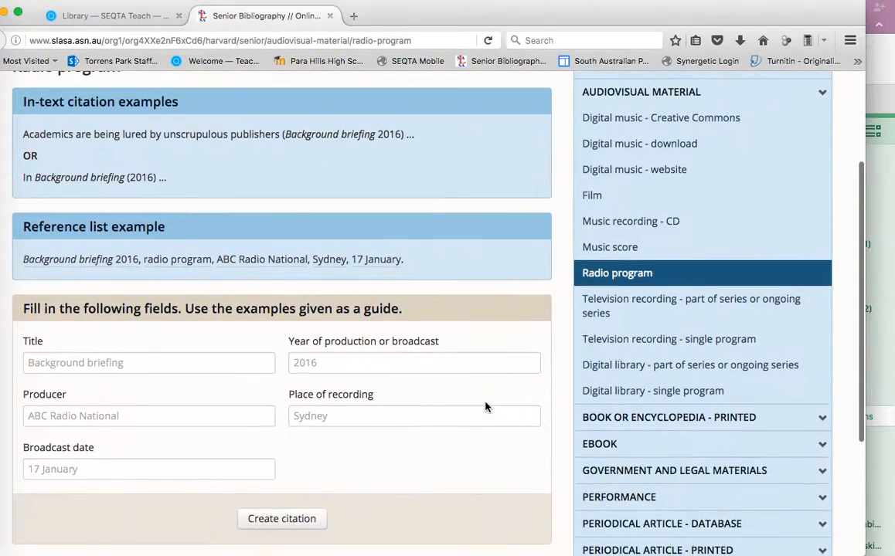
scroll(299, 241, up, 1)
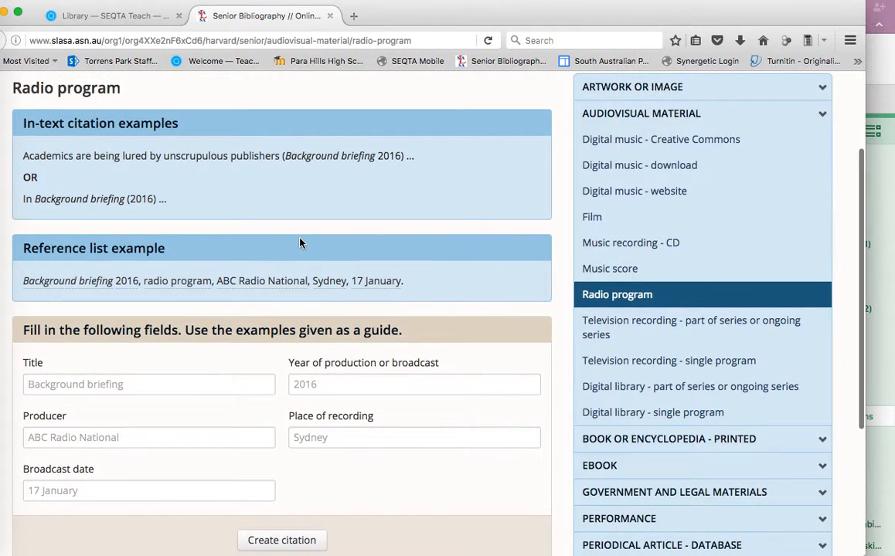
Open the Webpage without author source type under Website and review its citation examples and form fields
scroll(644, 344, down, 5)
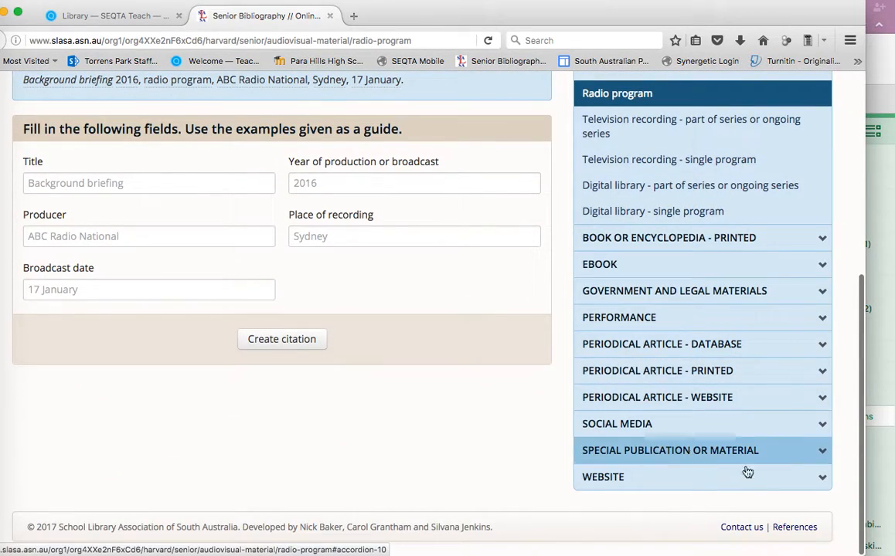
click(824, 480)
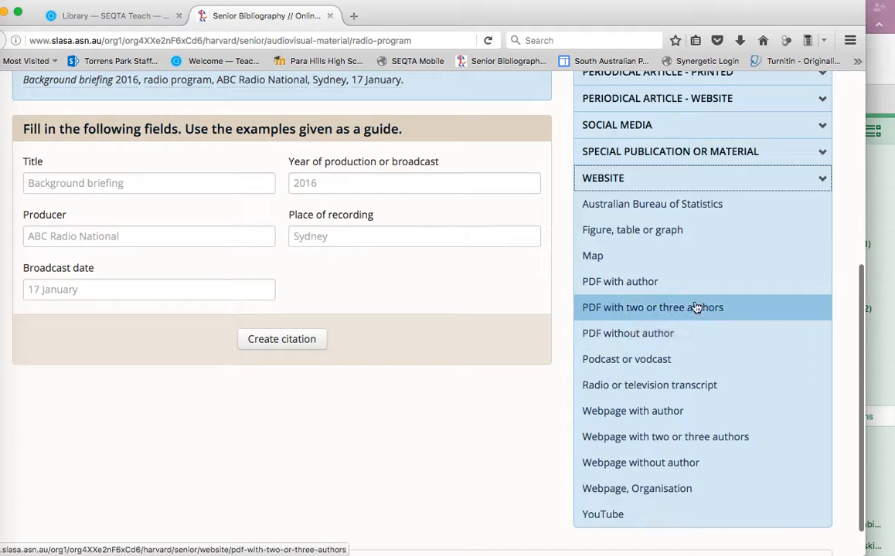
click(678, 462)
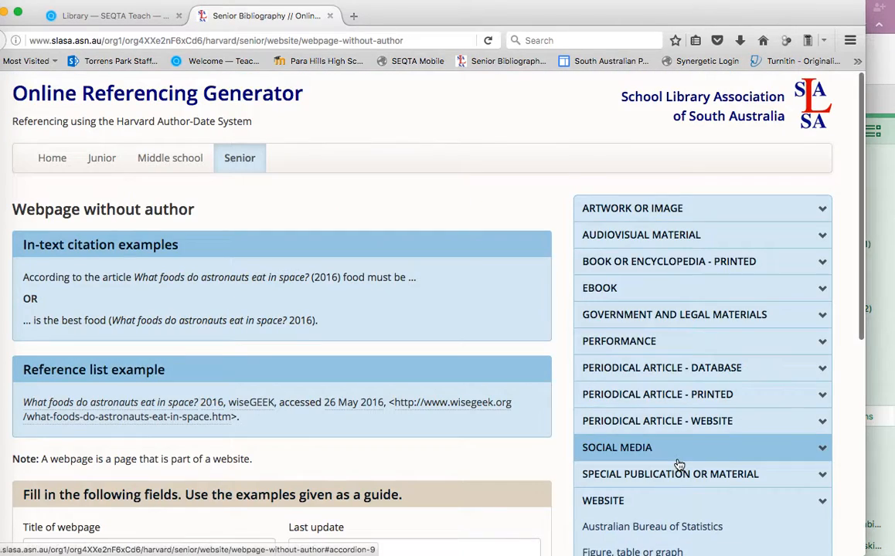
scroll(326, 425, down, 5)
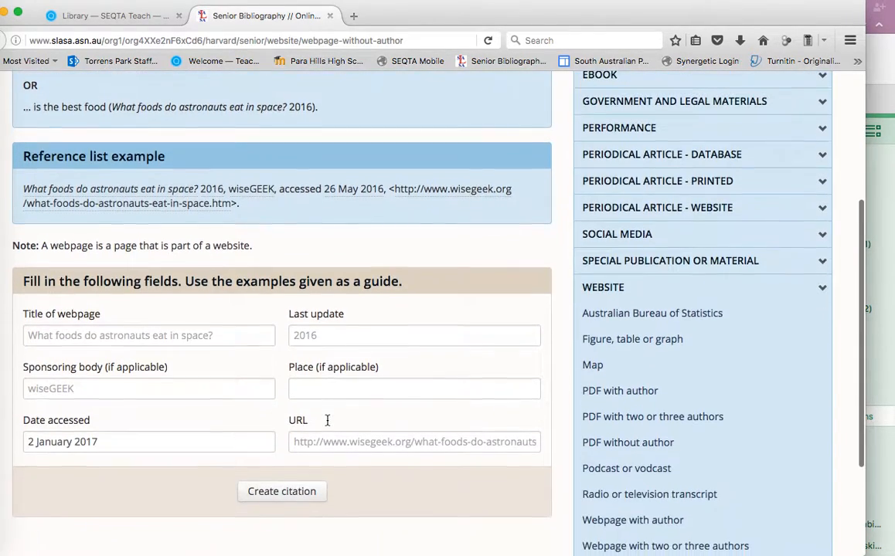
Highlight the full reference list example for a webpage without author, and return to the SEQTA Teach Library page
scroll(327, 425, up, 1)
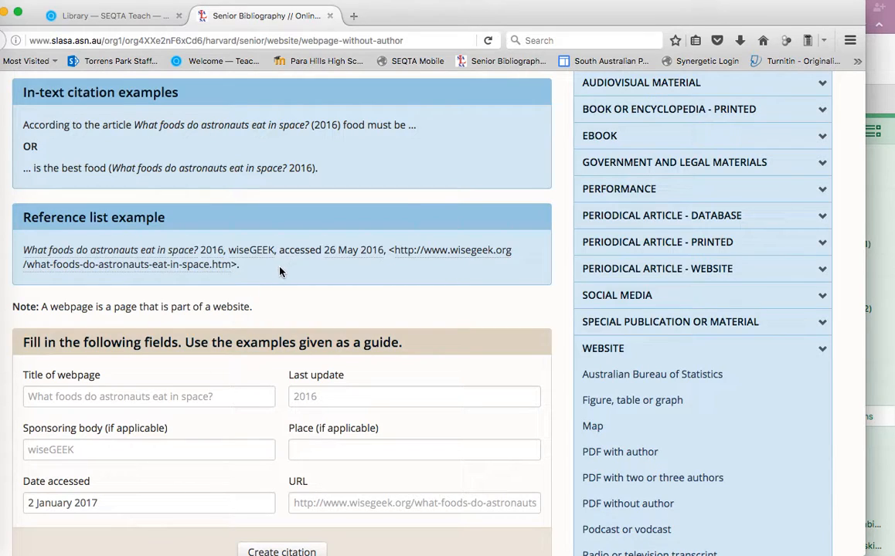
drag(242, 270, 18, 251)
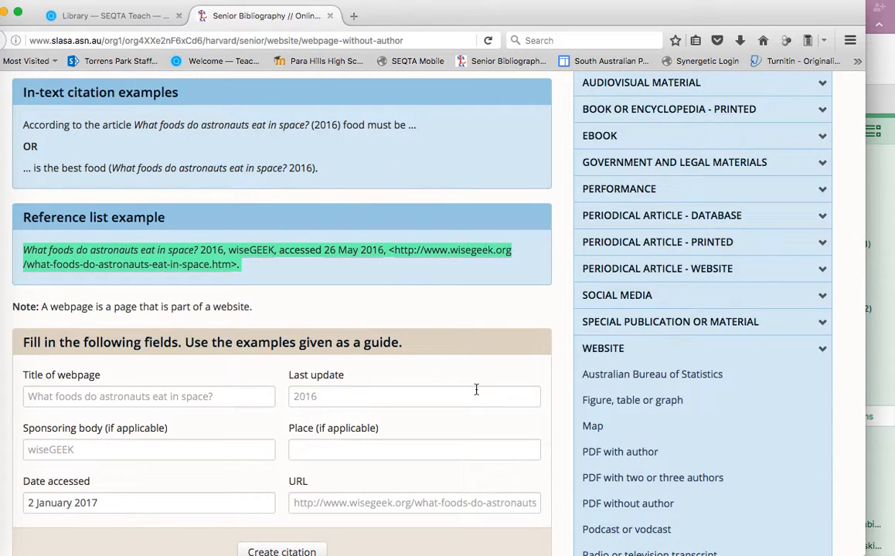
scroll(476, 390, up, 4)
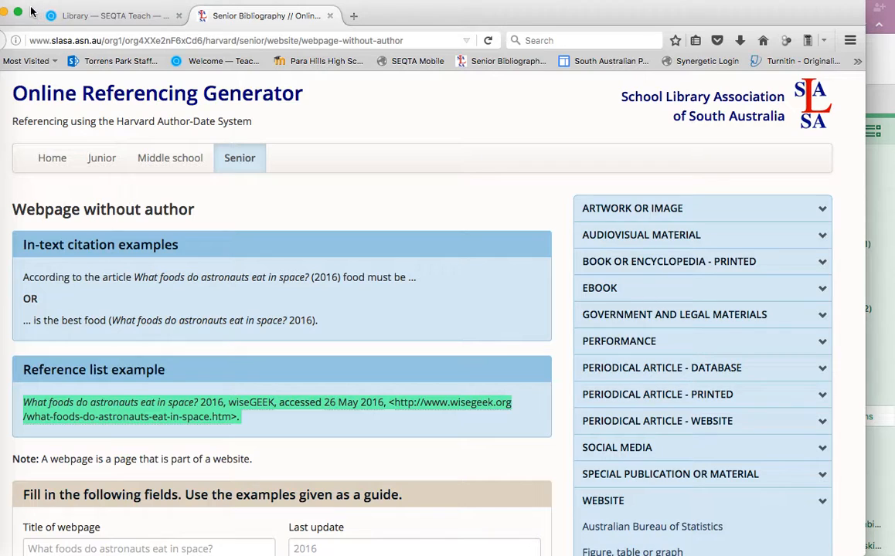
click(118, 15)
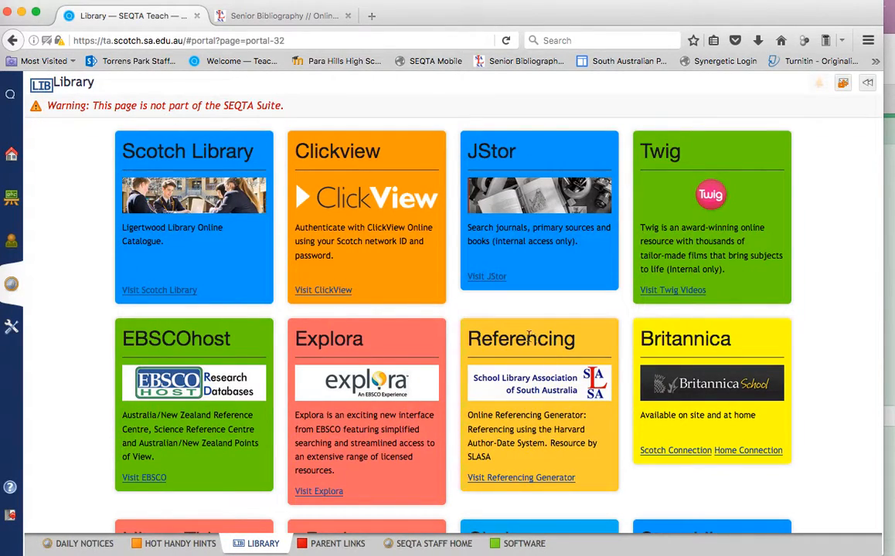